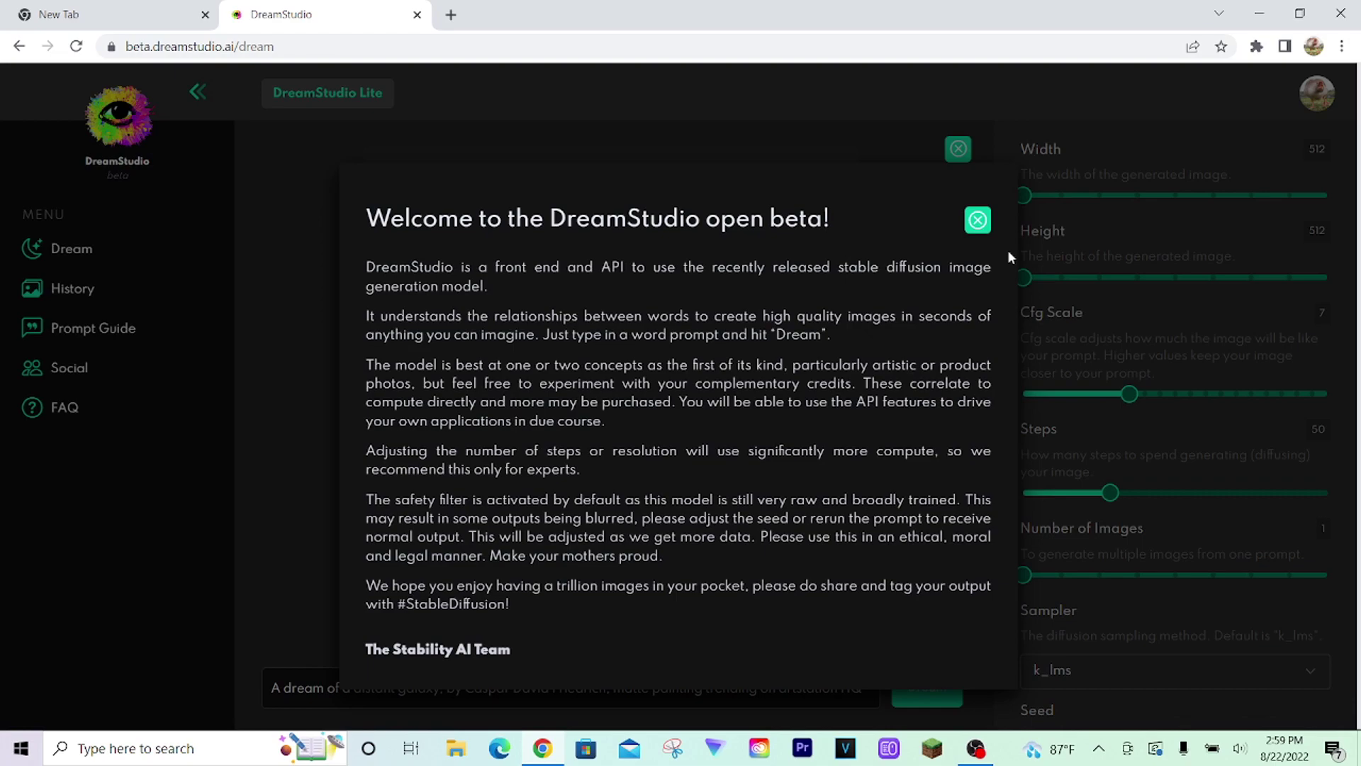
# Close the welcome message and delete the sample galaxy prompt from the prompt box
pyautogui.click(977, 220)
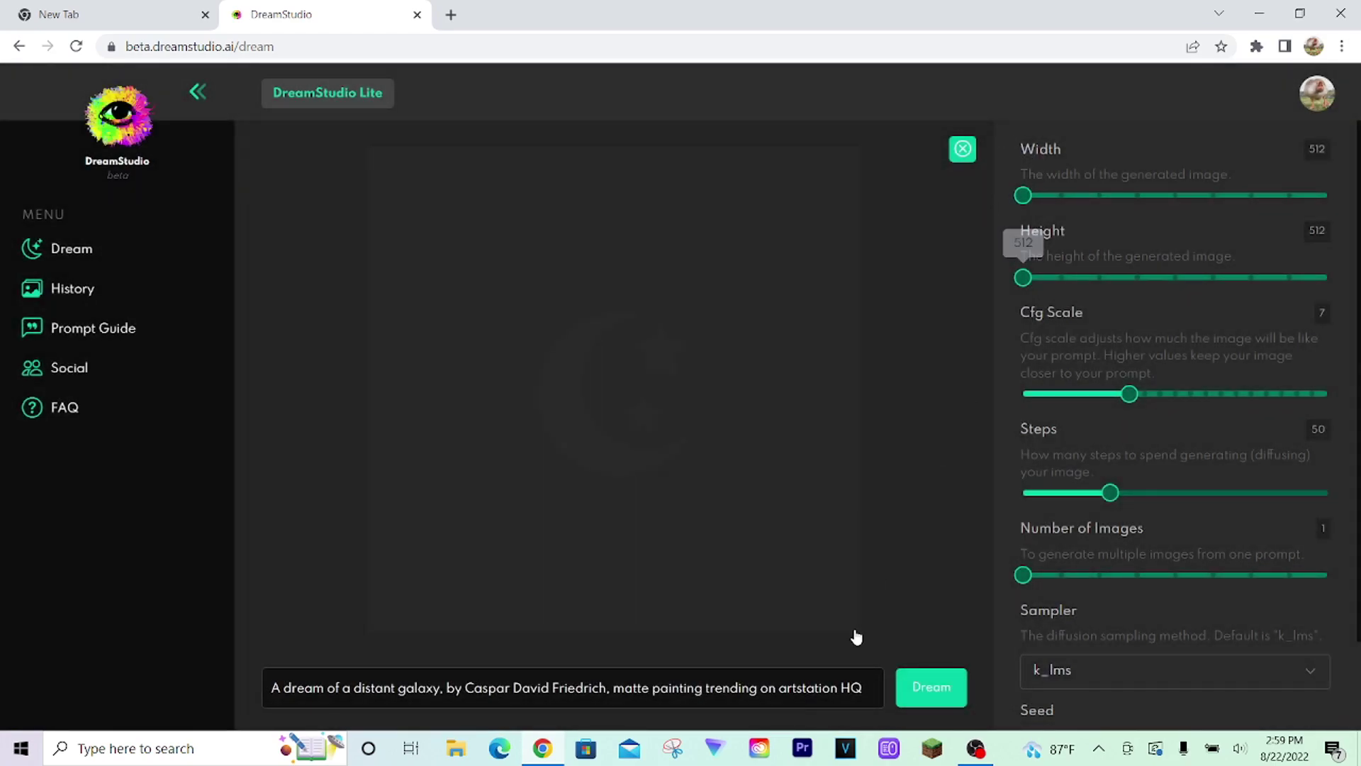
pyautogui.click(860, 681)
pyautogui.hotkey('ctrl', 'a')
pyautogui.press('BackSpace')
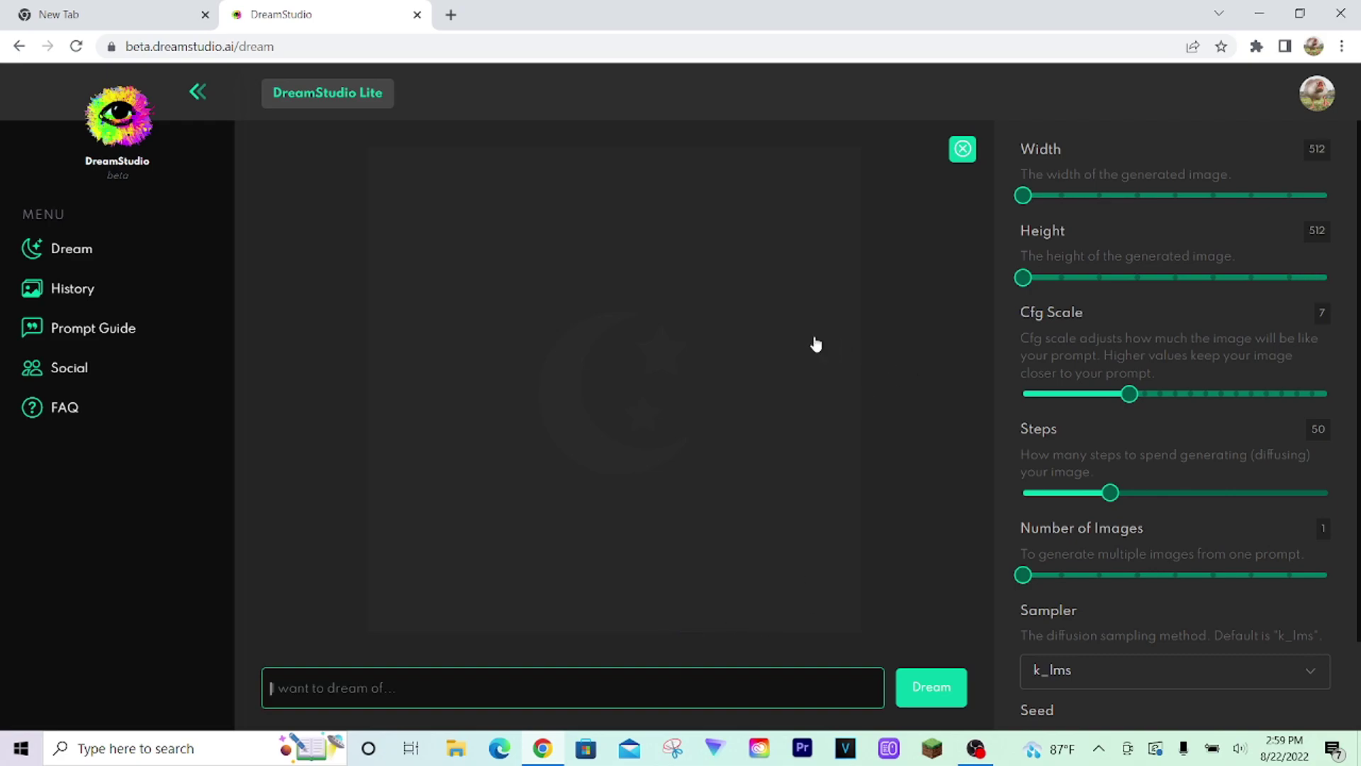
pyautogui.click(1327, 98)
# Check the membership page's £27.191 credit and 2719 generations, then return to Dream
pyautogui.click(1200, 250)
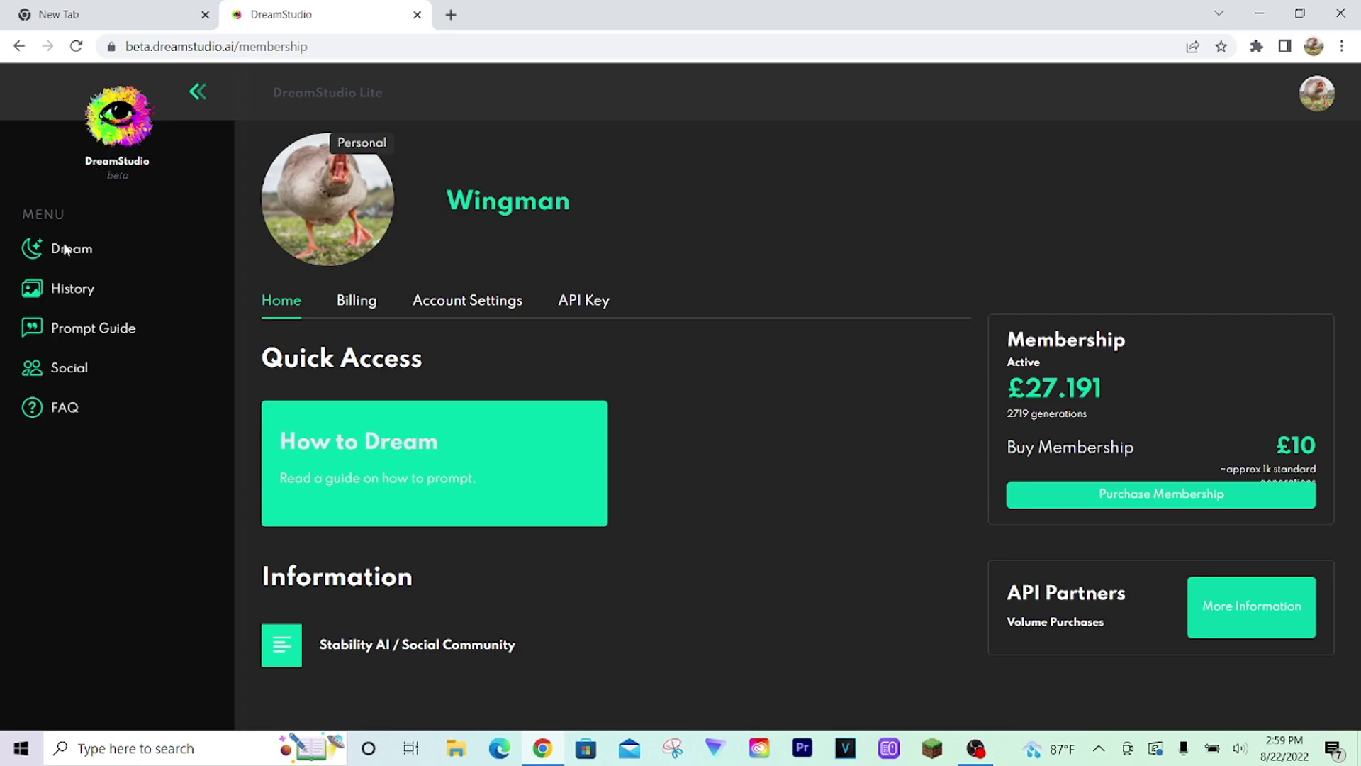
pyautogui.click(71, 249)
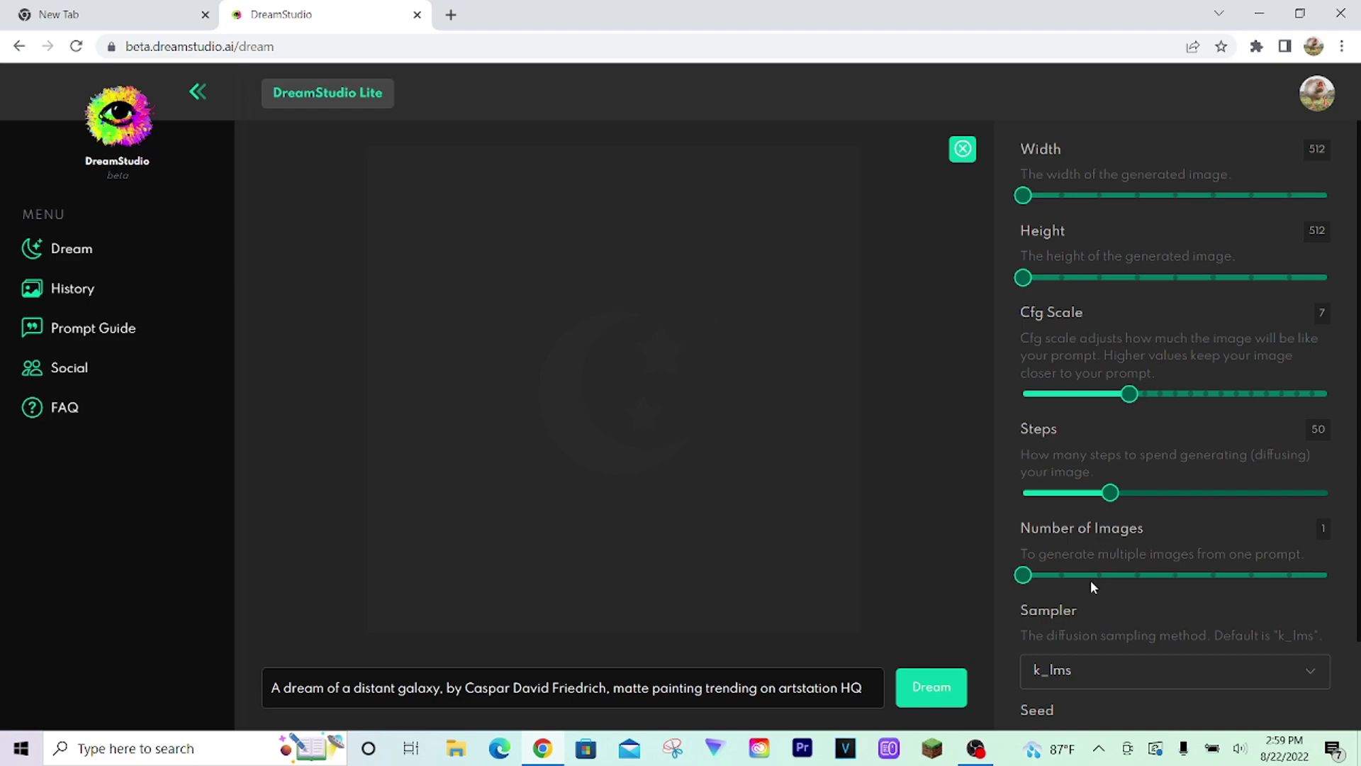
# Delete the prompt text and lower the Steps slider from 50 to 10
pyautogui.moveTo(869, 689); pyautogui.dragTo(231, 694)
pyautogui.press('BackSpace')
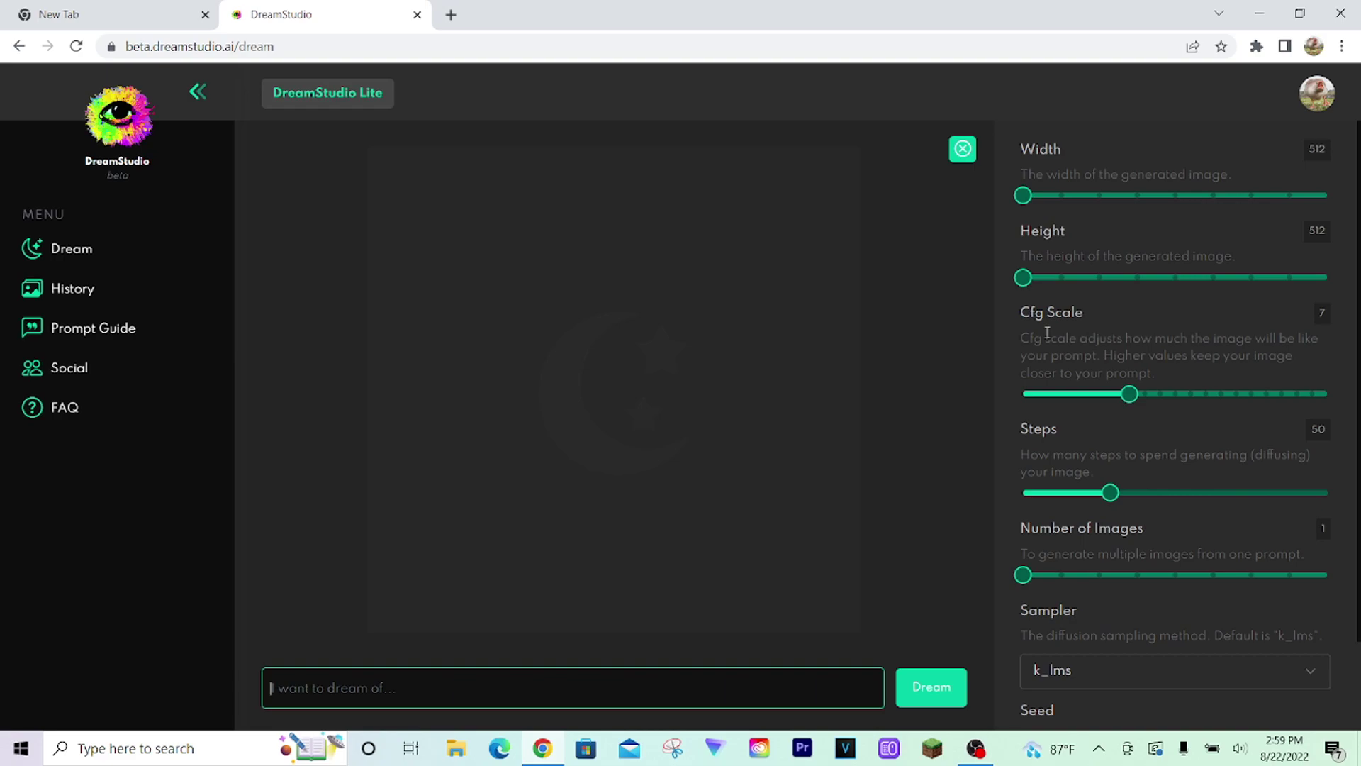
pyautogui.moveTo(1120, 499)
pyautogui.moveTo(1110, 493); pyautogui.dragTo(1009, 507)
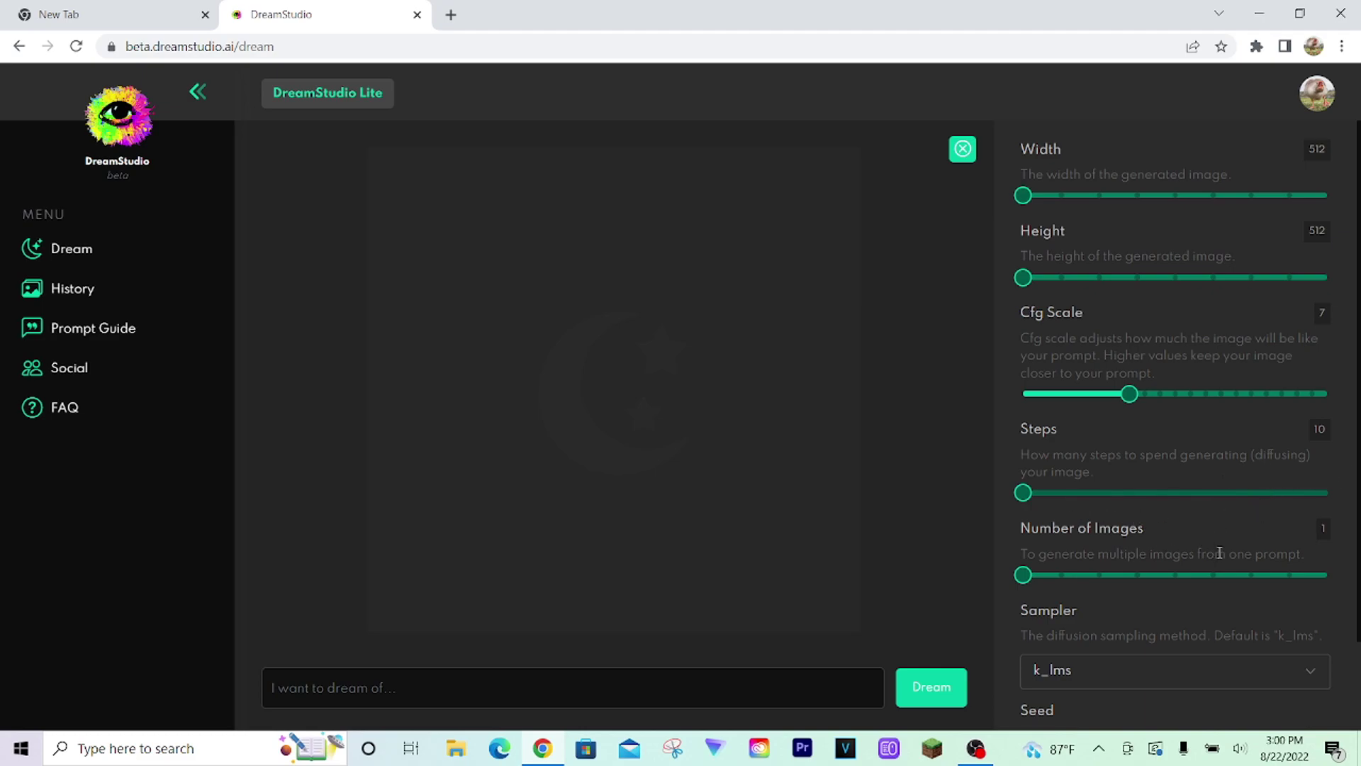
pyautogui.scroll(-2, 1222, 552)
pyautogui.scroll(2, 1148, 594)
pyautogui.click(498, 693)
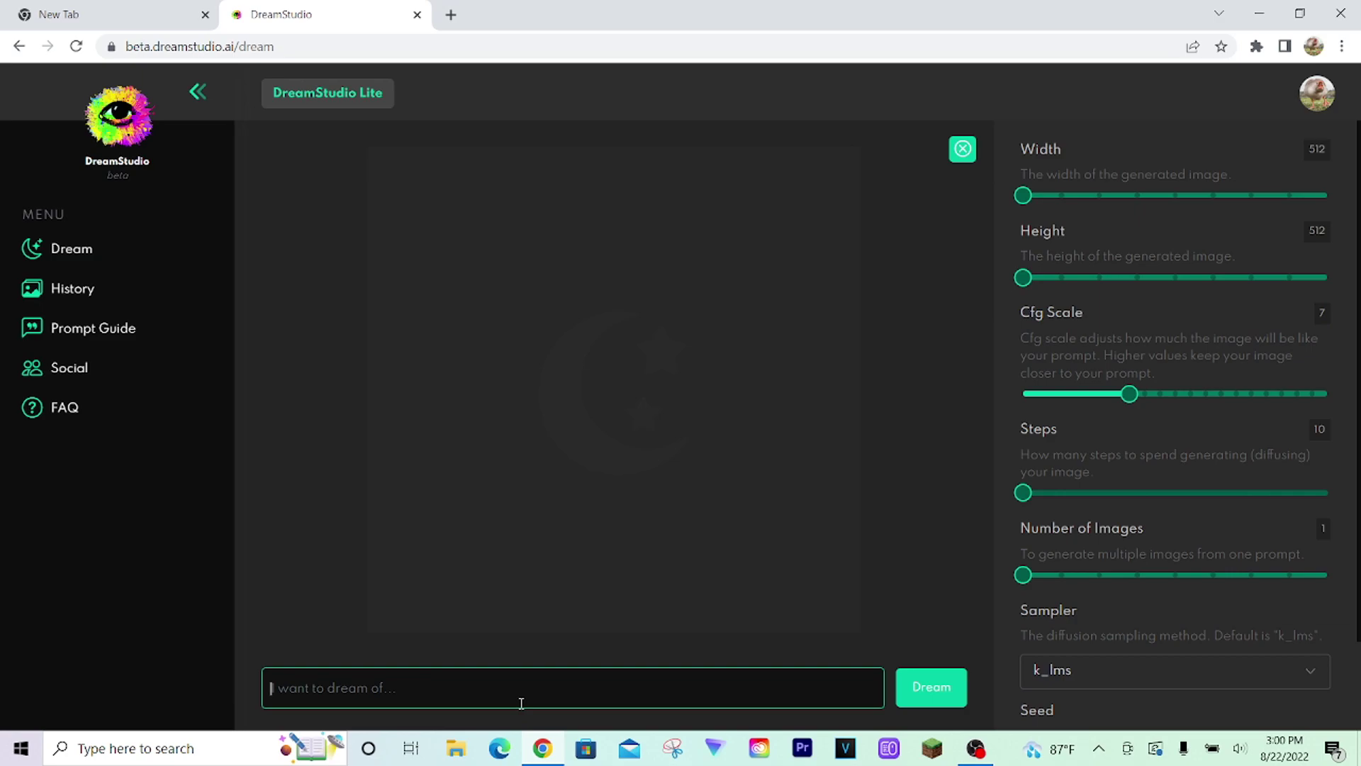
# Generate a 'sunset over beach' image at 10 steps, then raise Steps back to 50
pyautogui.write('sunset over beach')
pyautogui.press('Return')
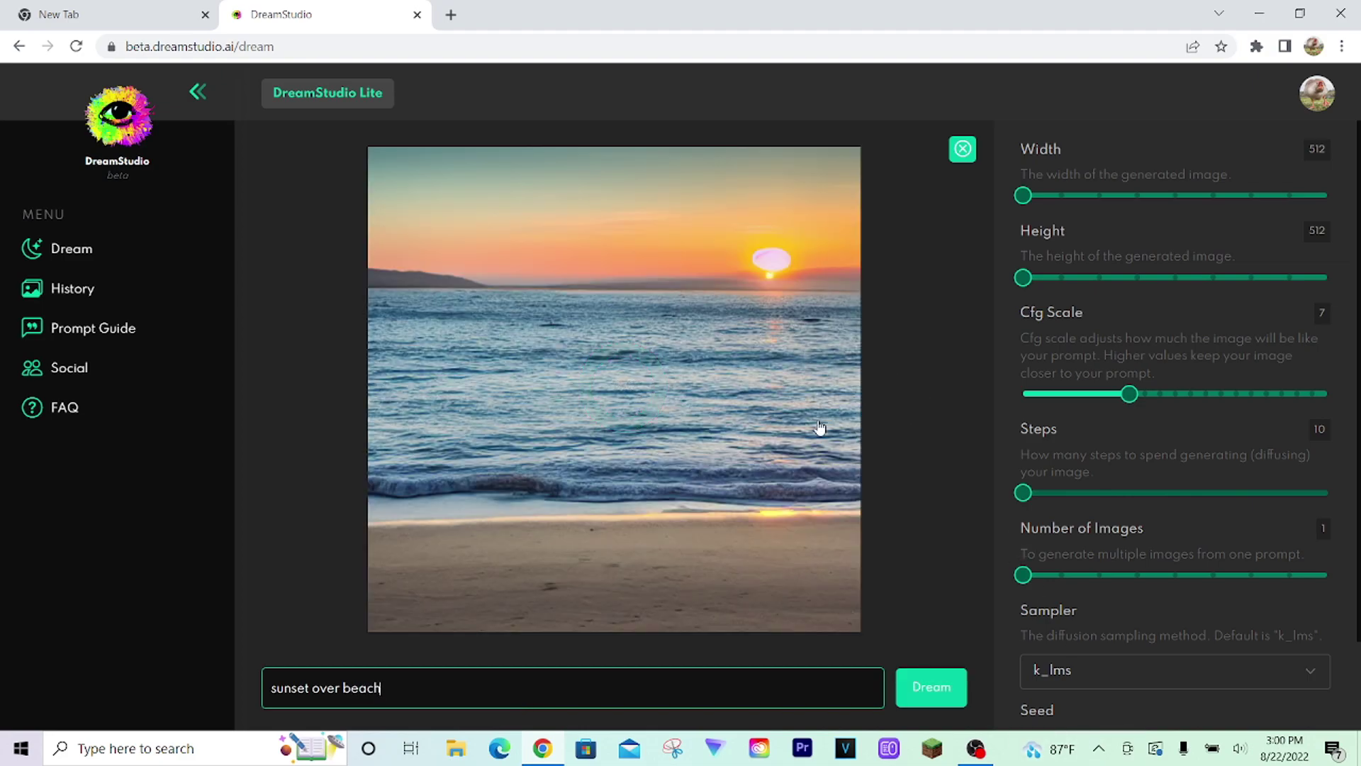
pyautogui.moveTo(784, 280)
pyautogui.moveTo(1085, 493); pyautogui.dragTo(1110, 492)
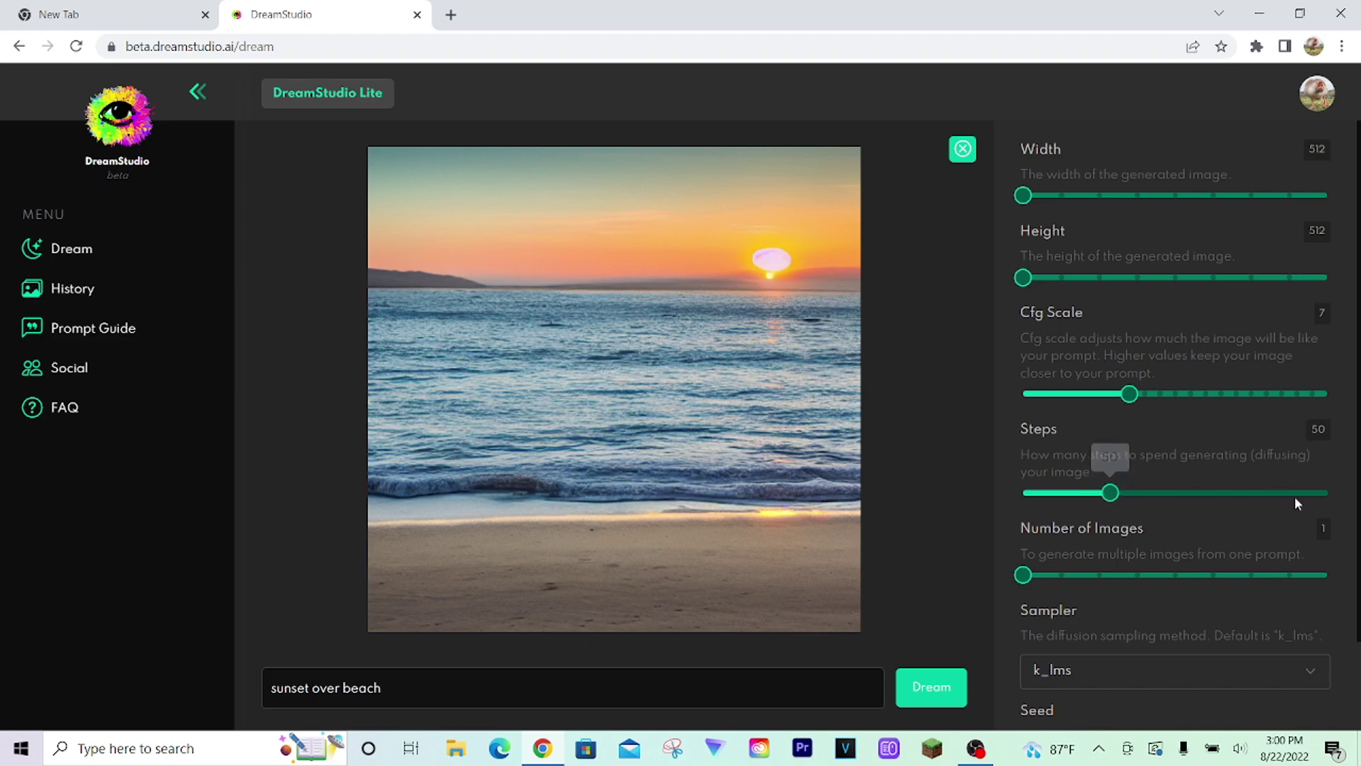
# Lock seed 606127070 and regenerate the beach sunset at 50 steps
pyautogui.scroll(-2, 1294, 496)
pyautogui.click(1312, 684)
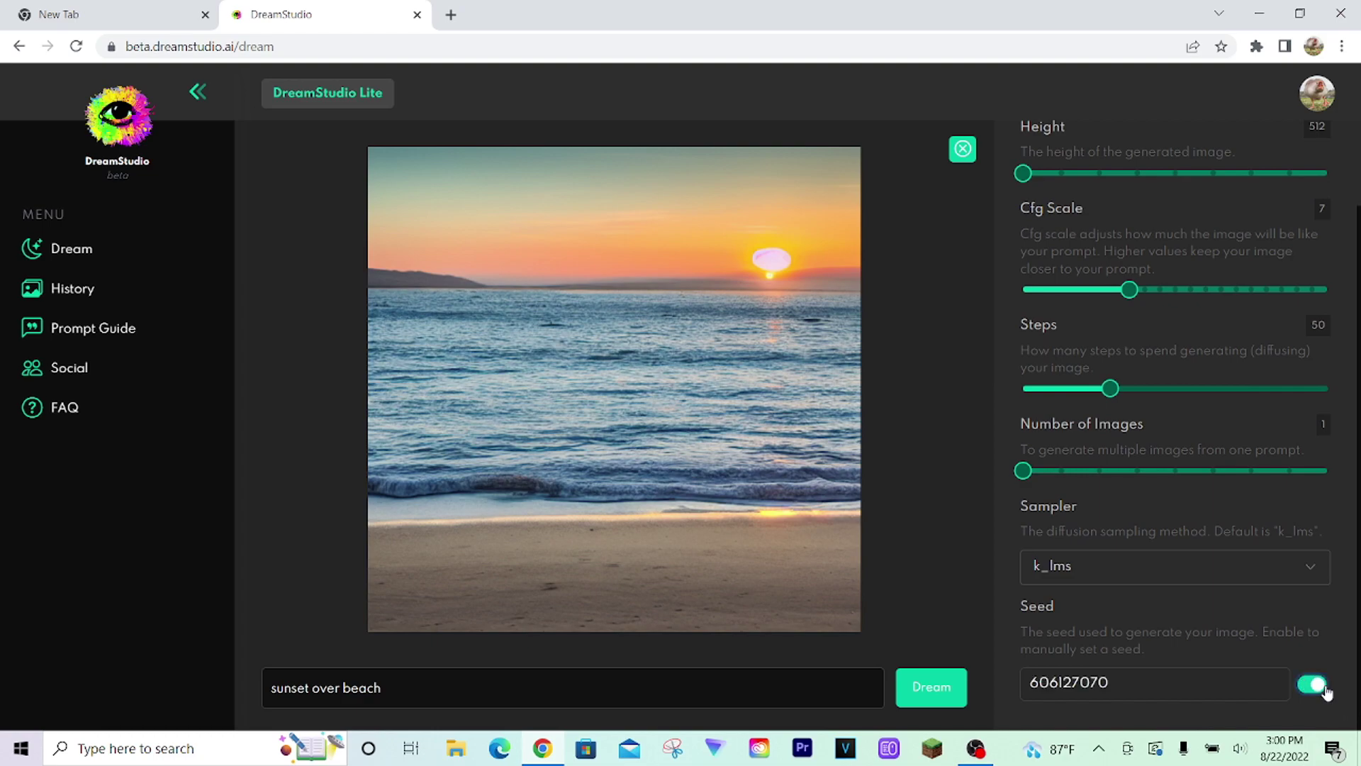
pyautogui.click(925, 688)
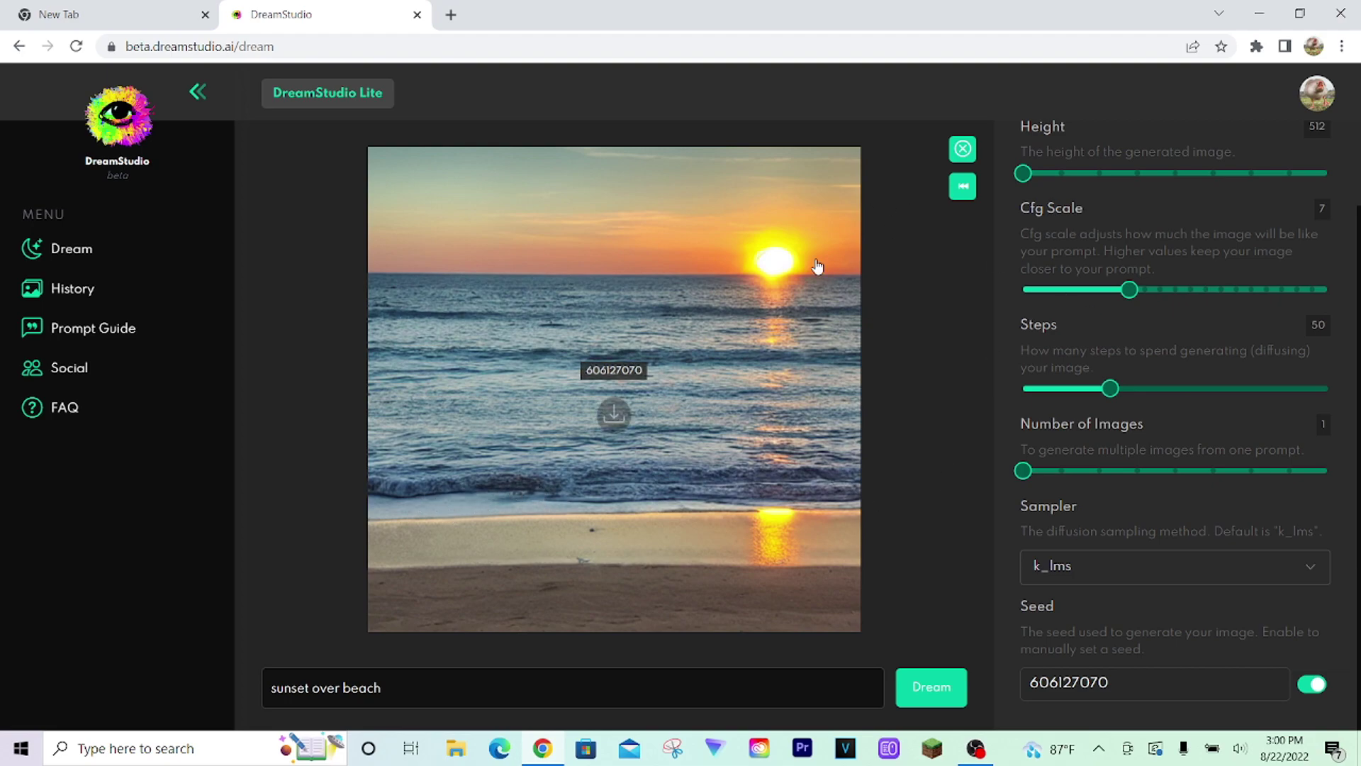
# Set Steps back to 10 and Number of Images to 9
pyautogui.moveTo(1117, 390)
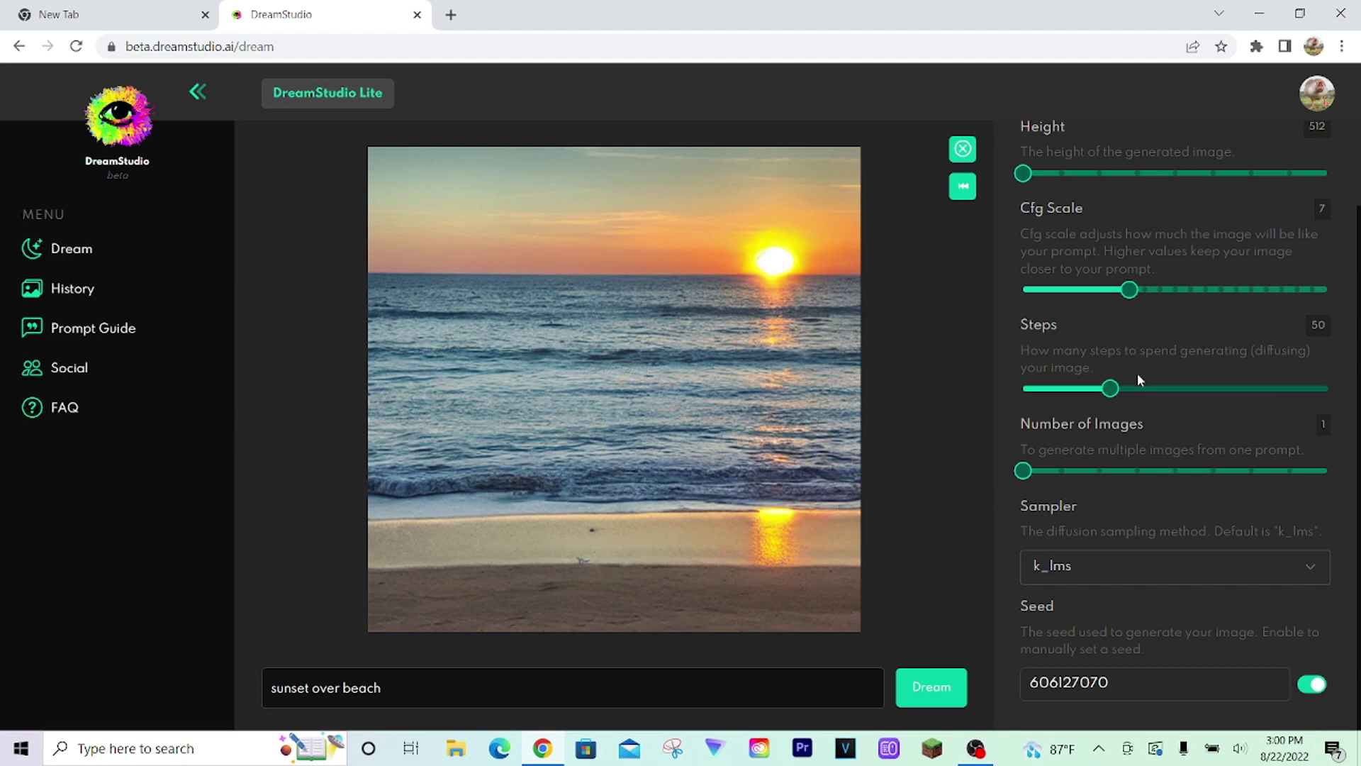
pyautogui.moveTo(1111, 387); pyautogui.dragTo(1012, 393)
pyautogui.moveTo(1042, 469); pyautogui.dragTo(1332, 570)
# Replace the prompt with 'purple refrigerator, red beach, green ocean, nebula sunset' and generate nine images
pyautogui.click(547, 690)
pyautogui.hotkey('ctrl', 'a')
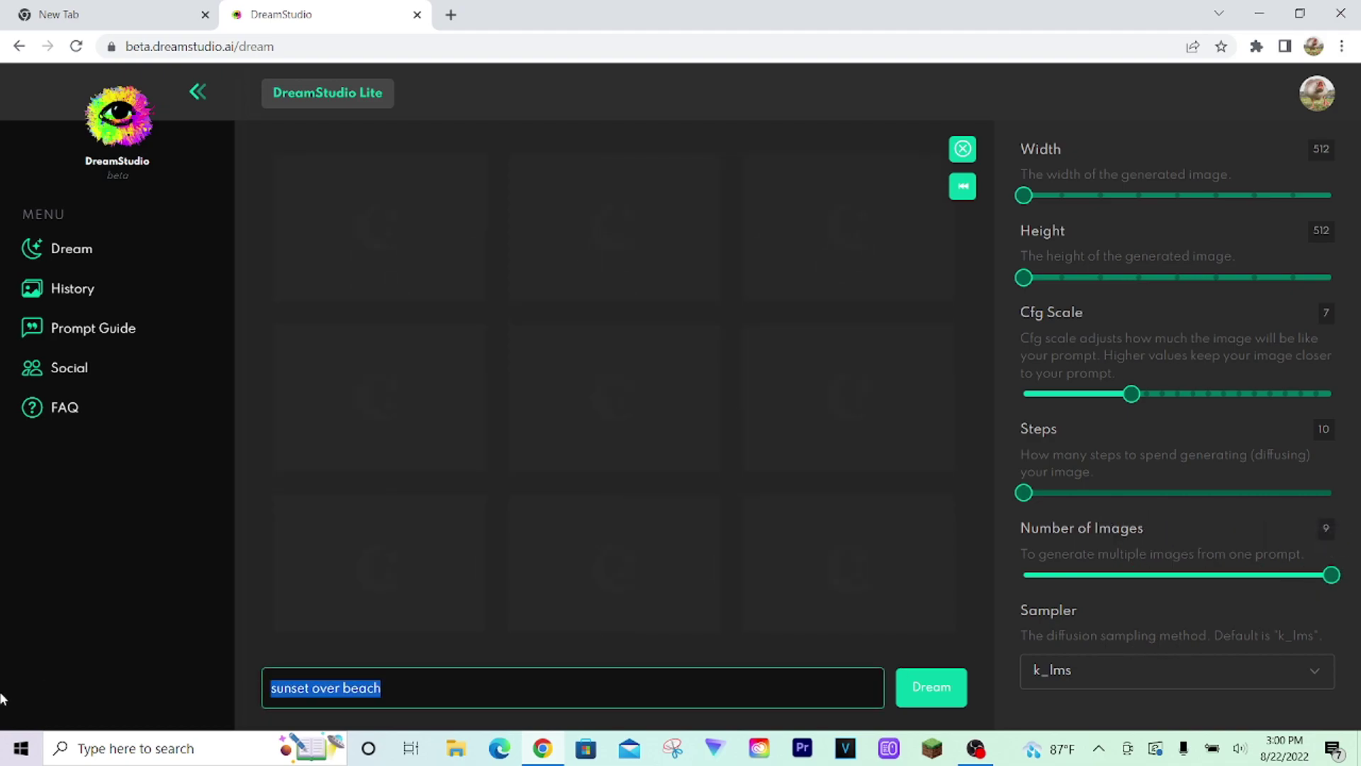
pyautogui.write('purple')
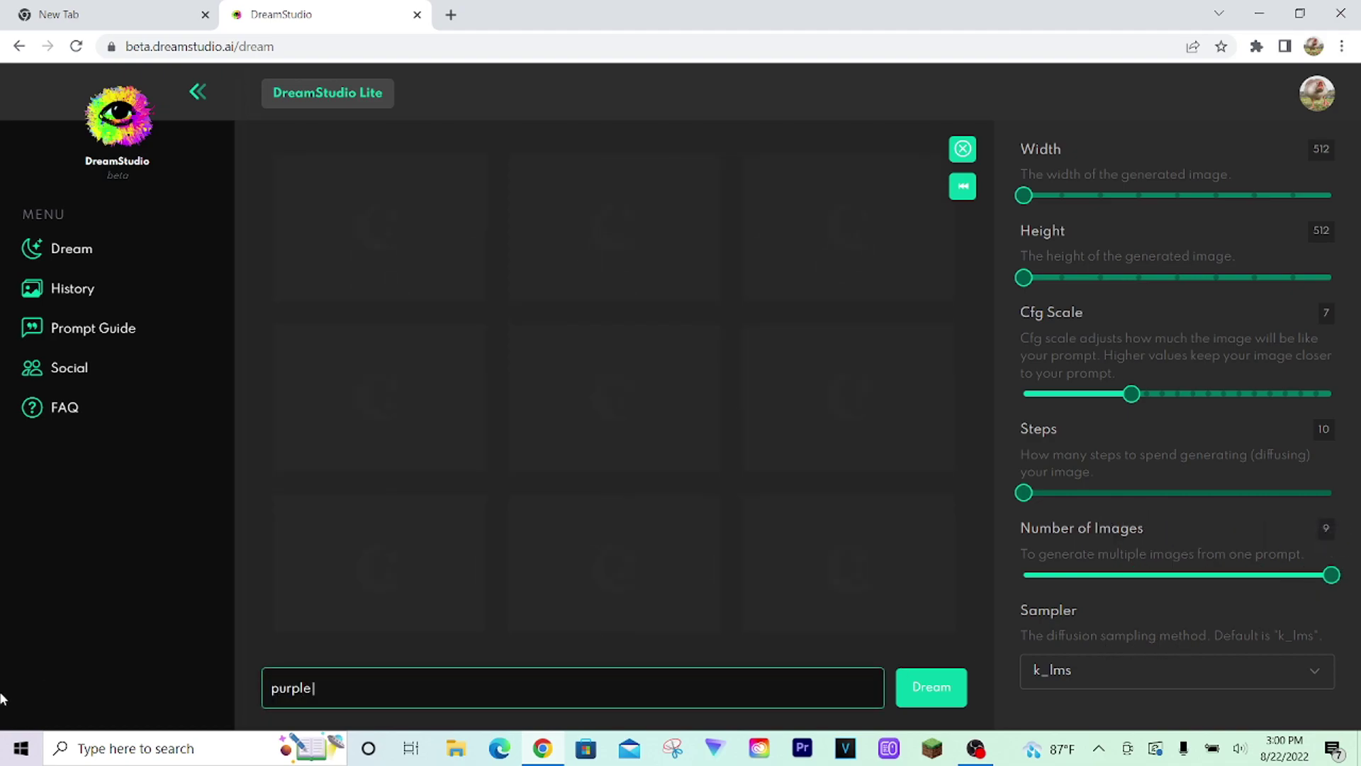
pyautogui.write(' refrigerator, red beach,')
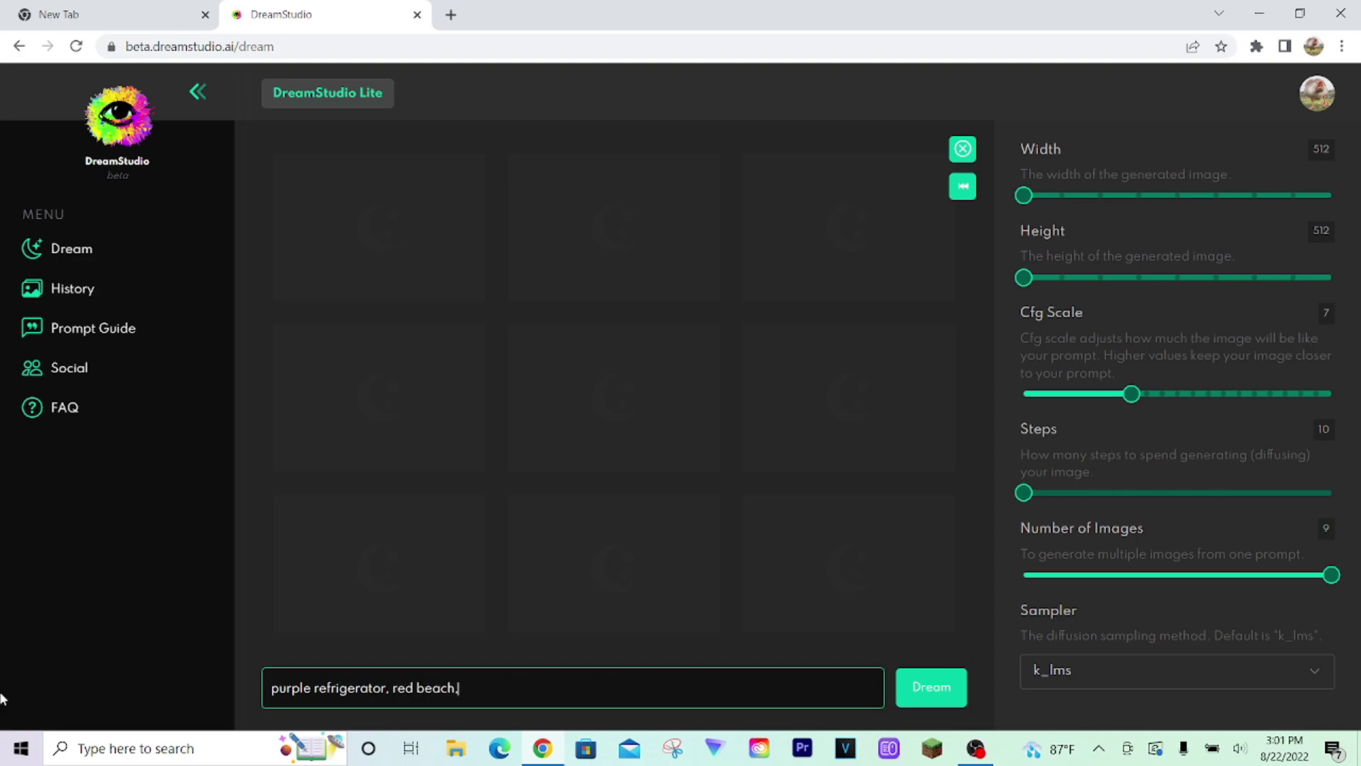
pyautogui.write(' green ocean, nebula sunset')
pyautogui.press('Return')
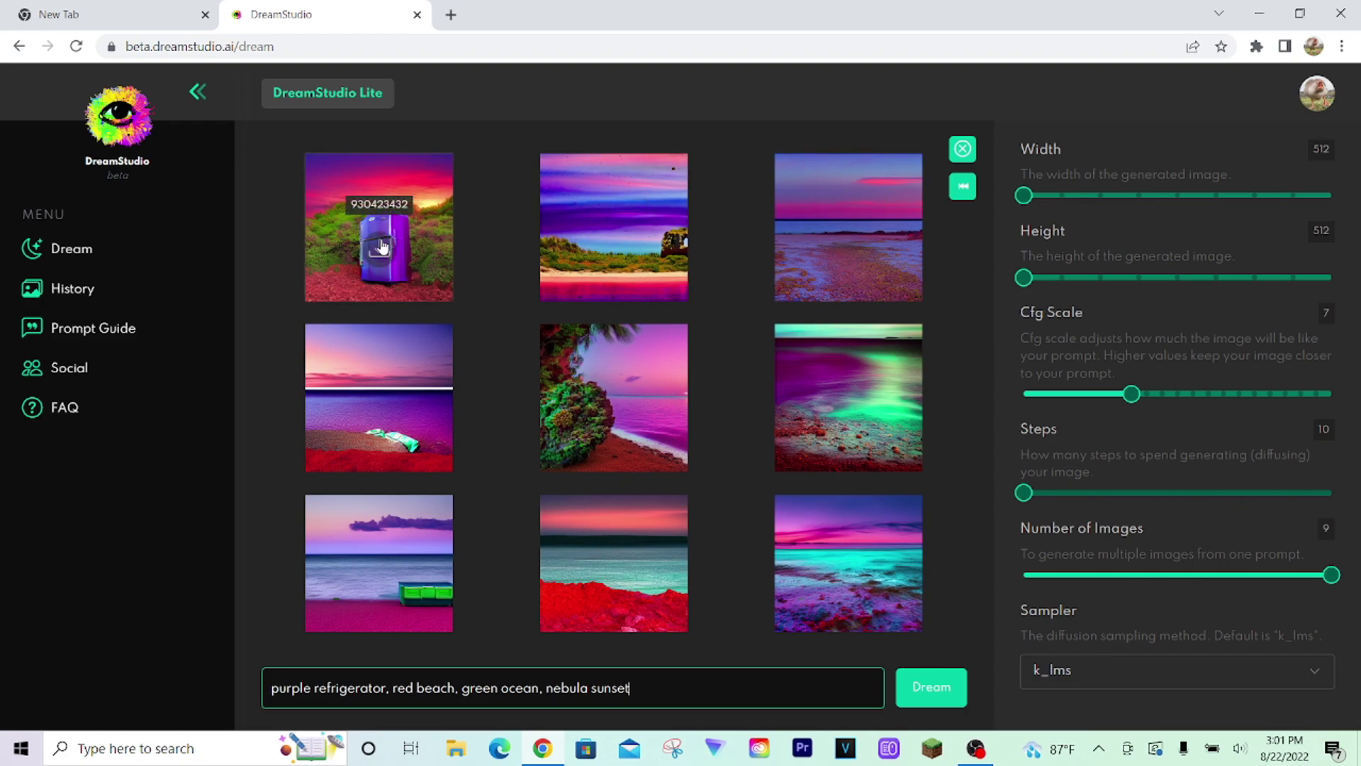
# Load the first refrigerator image's seed 930423432 and regenerate it at 50 steps
pyautogui.click(450, 241)
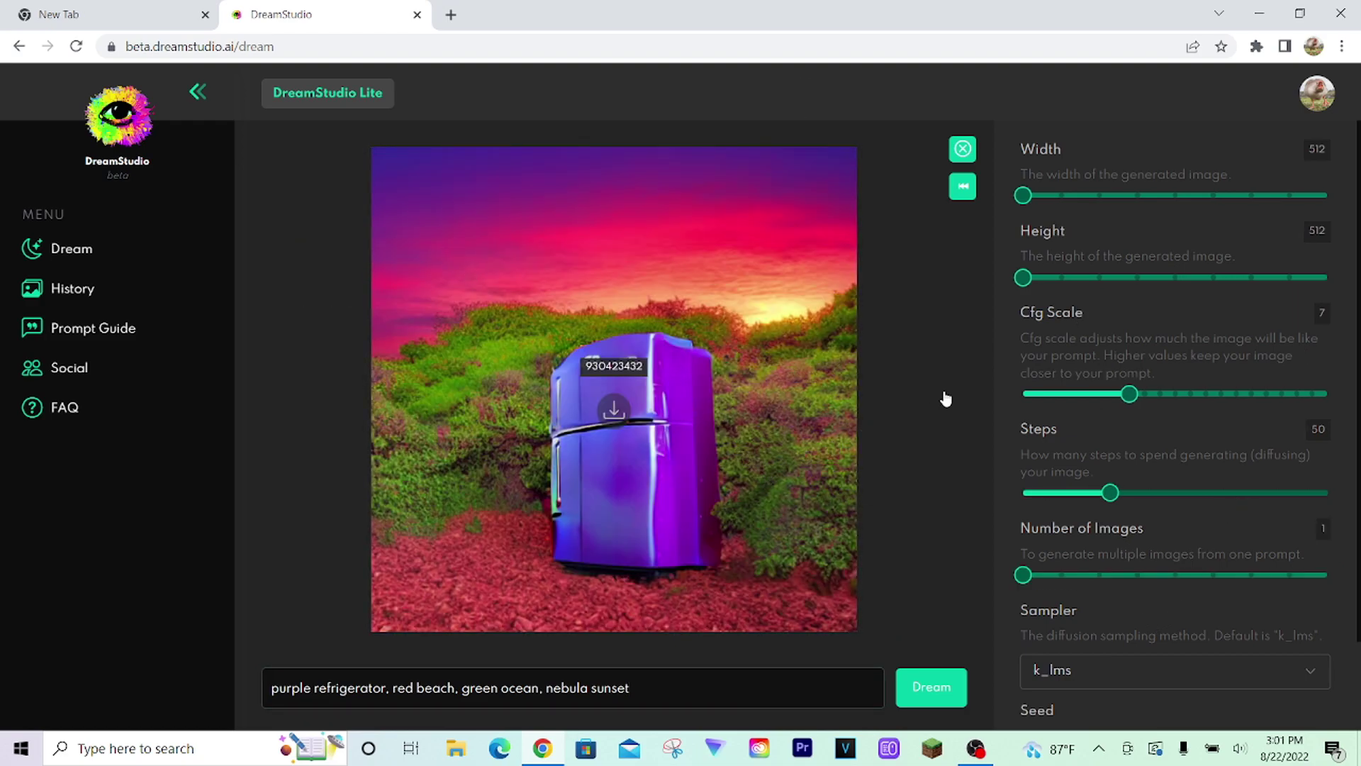
pyautogui.scroll(-3, 1142, 547)
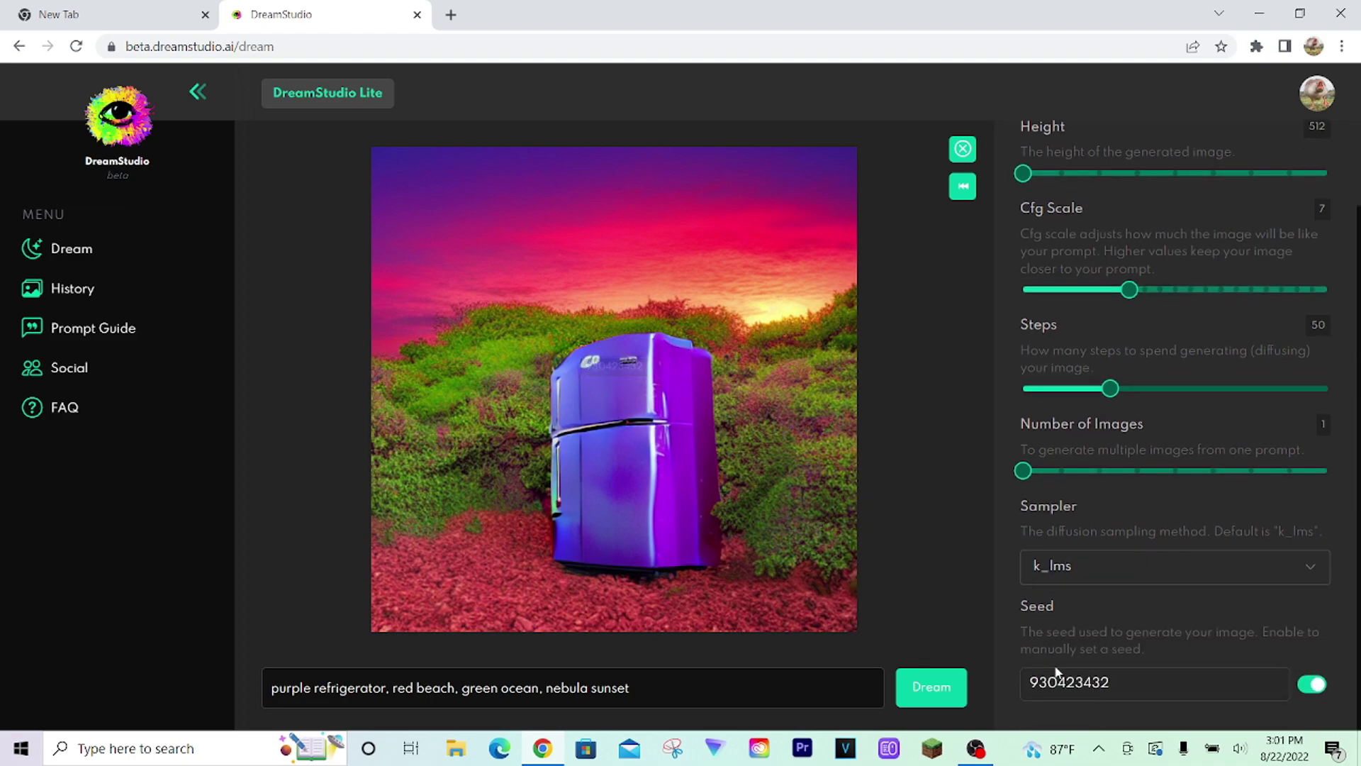
pyautogui.moveTo(1110, 387)
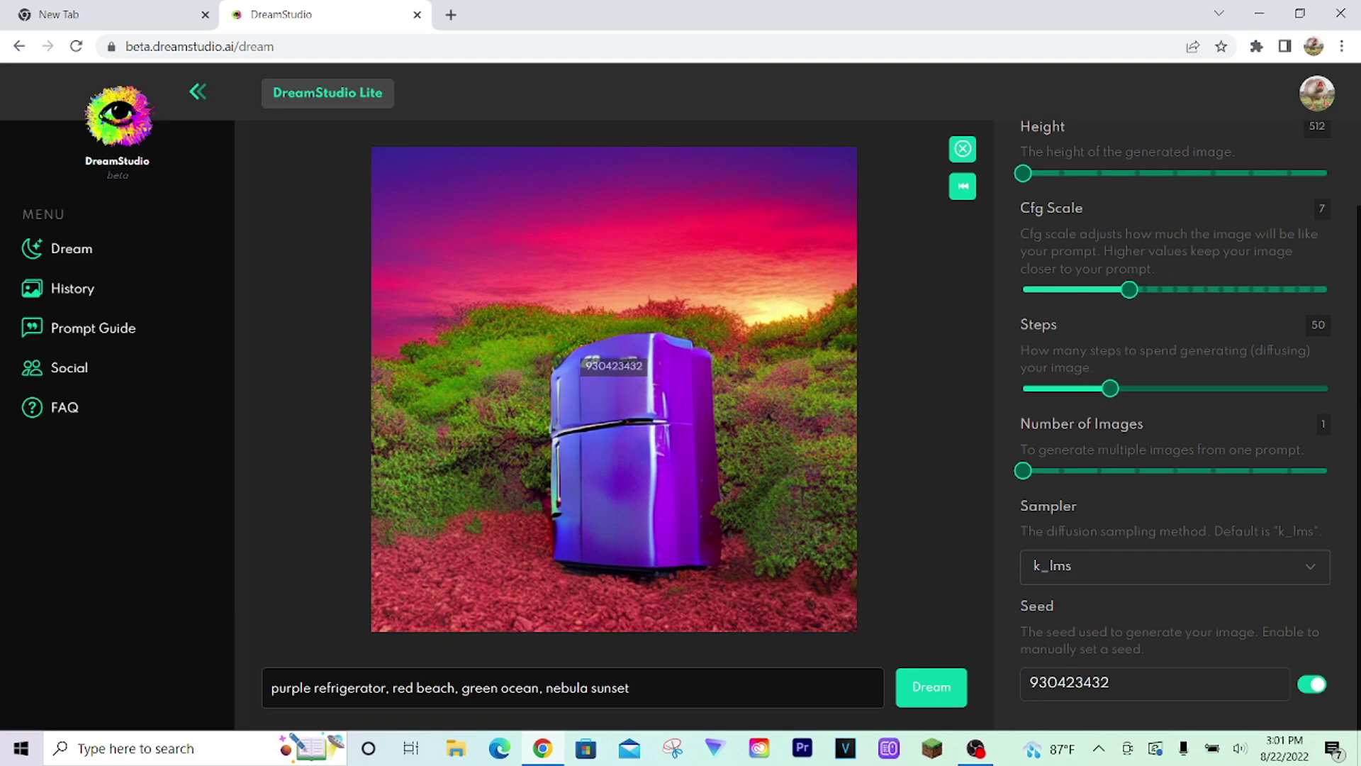
pyautogui.click(928, 686)
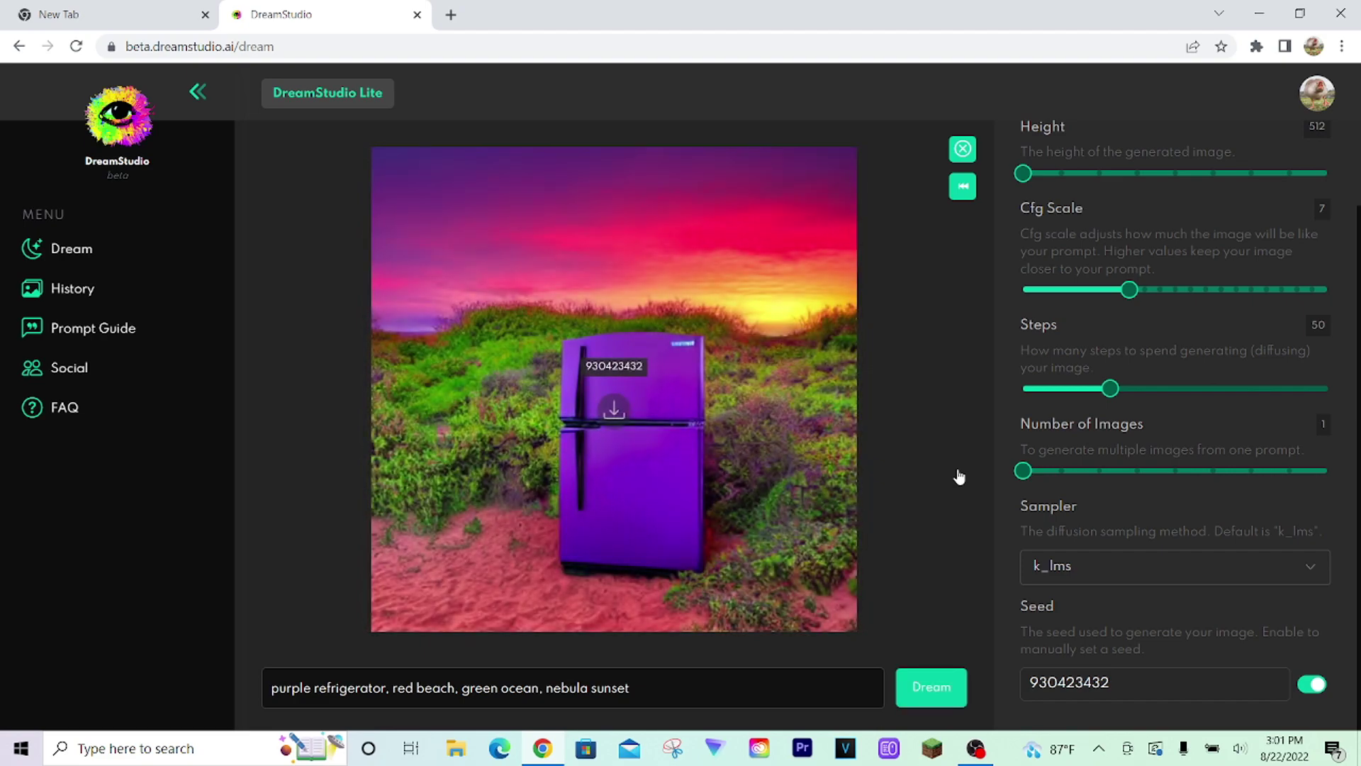
pyautogui.moveTo(683, 380)
# Open the membership page to check the £27.111 credit balance
pyautogui.click(1319, 103)
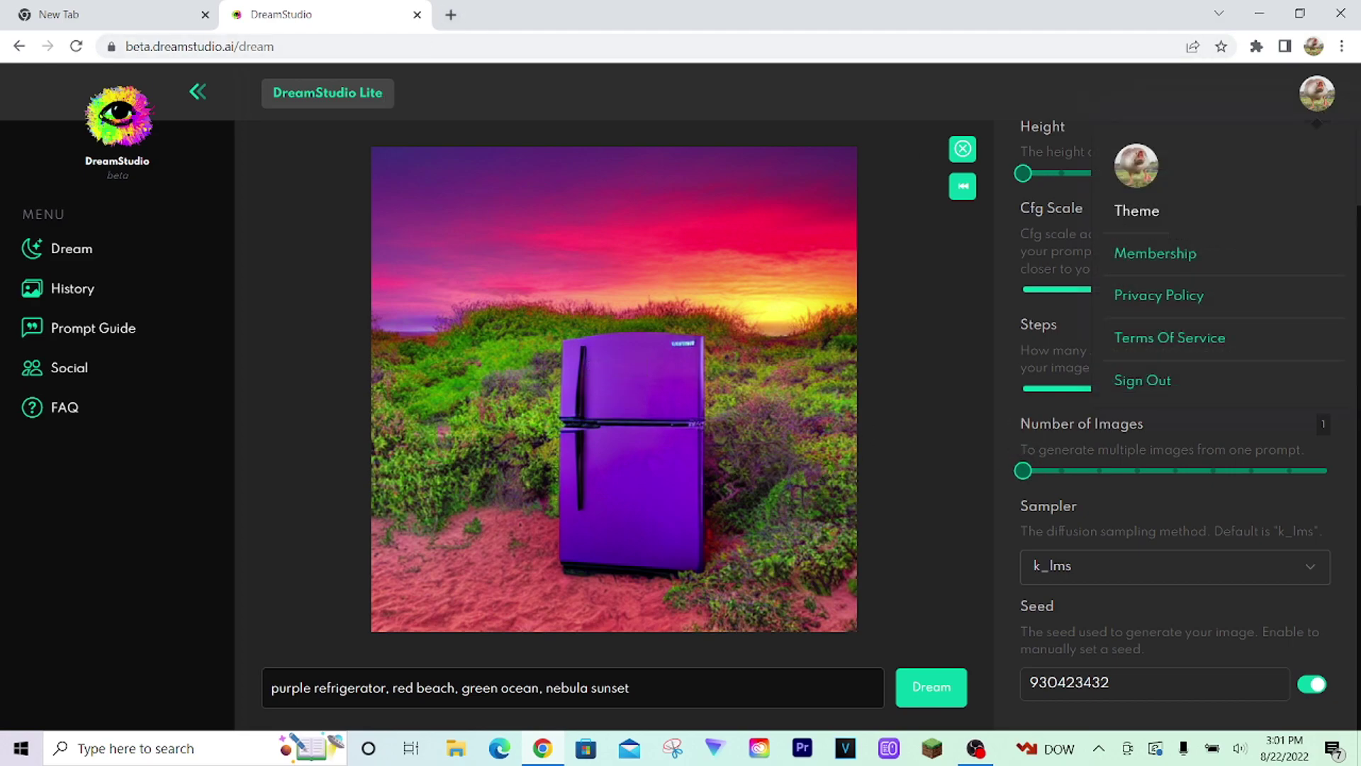
pyautogui.rightClick(1194, 262)
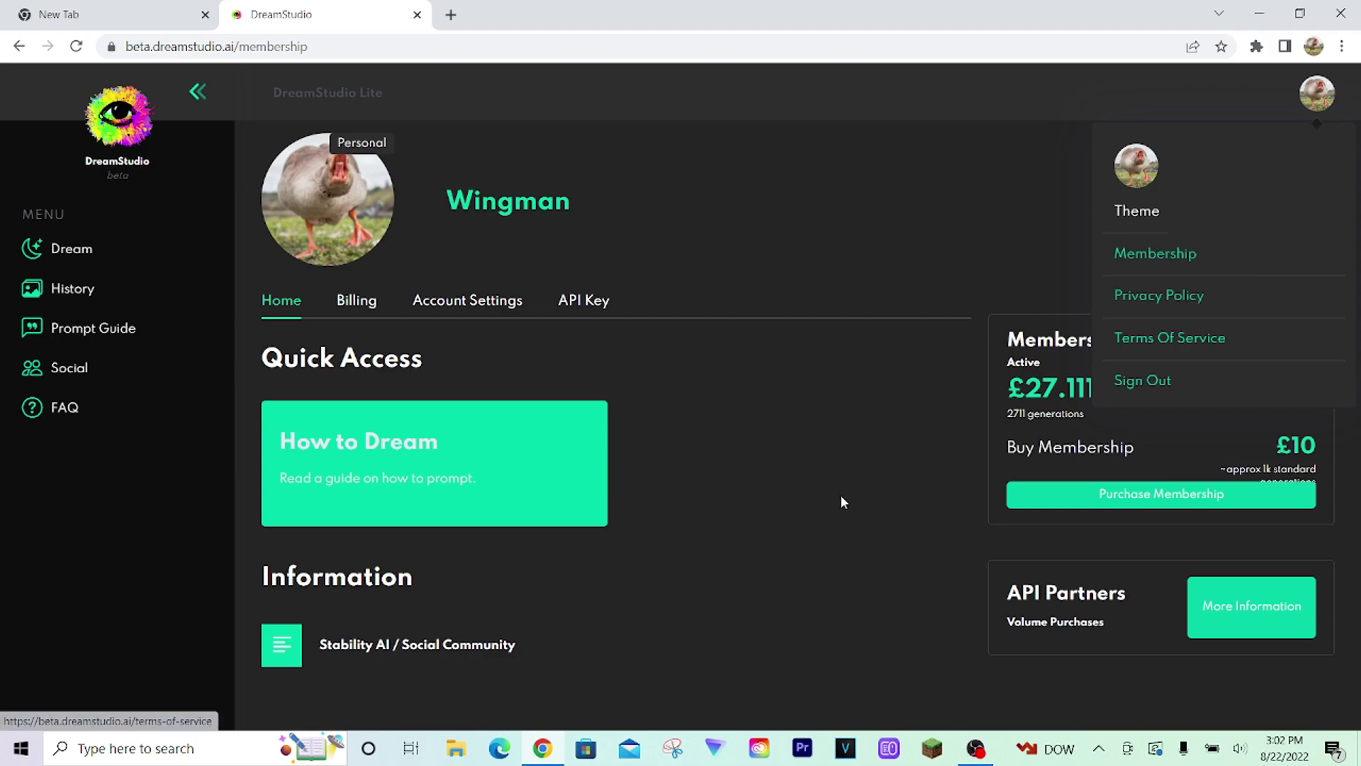
pyautogui.click(840, 495)
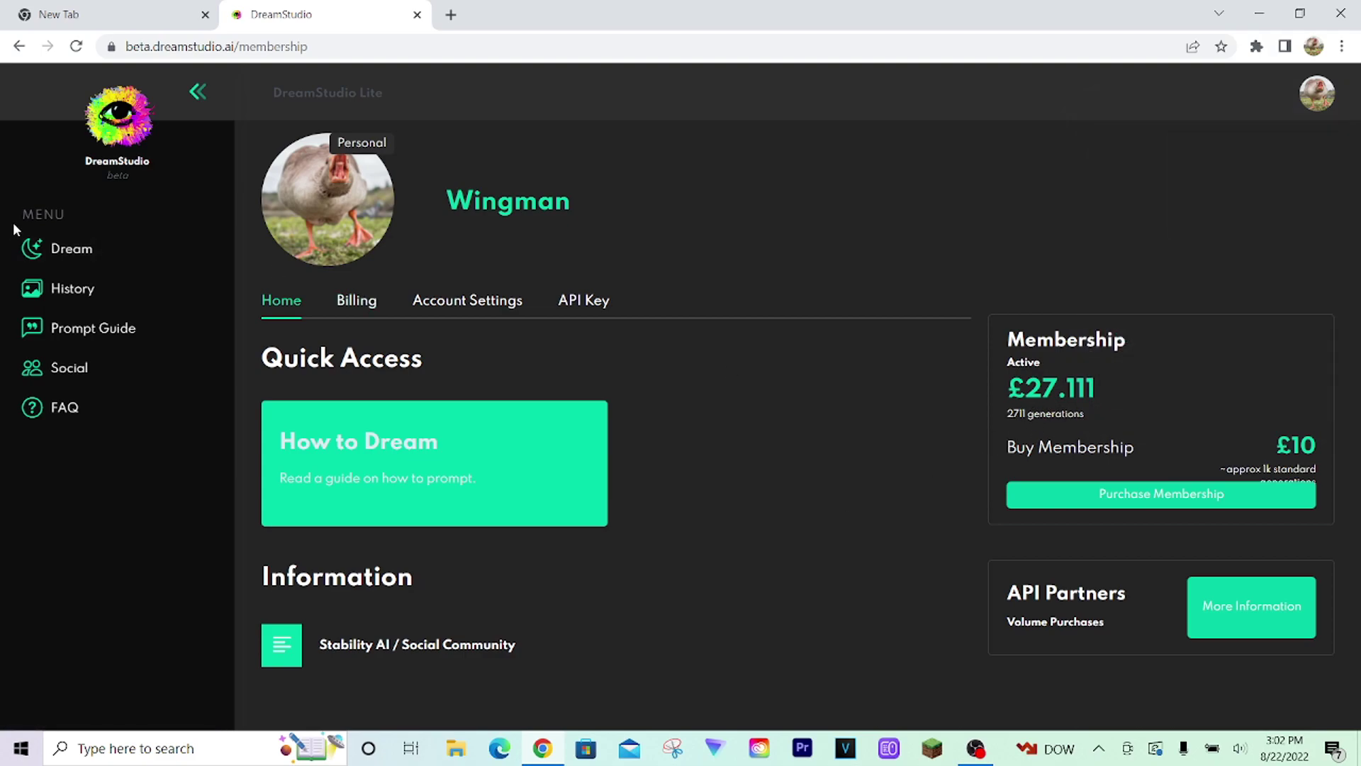
# Return to Dream and generate the galaxy prompt at 10 steps
pyautogui.click(43, 249)
pyautogui.moveTo(1110, 493); pyautogui.dragTo(1023, 493)
pyautogui.click(934, 686)
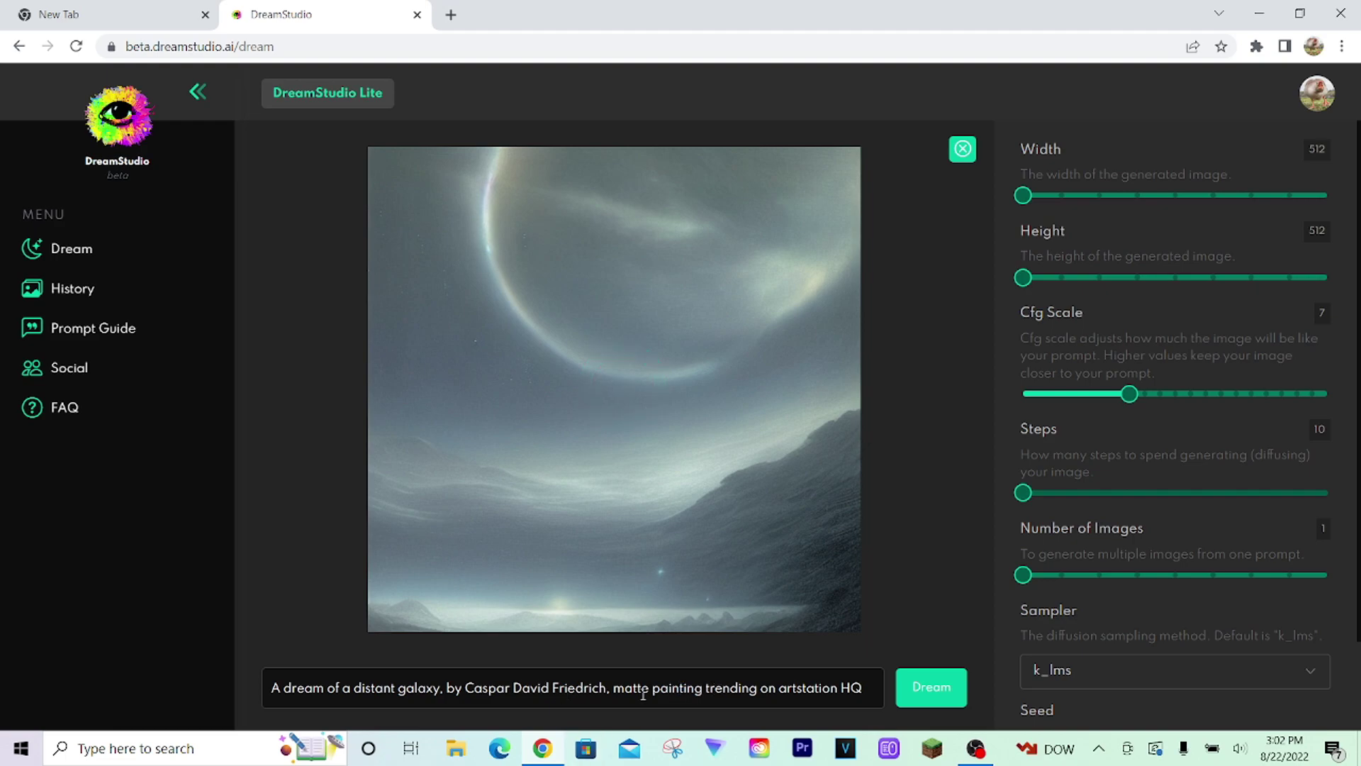
# Recheck the membership balance, now £27.107, then go back to Dream
pyautogui.click(1311, 106)
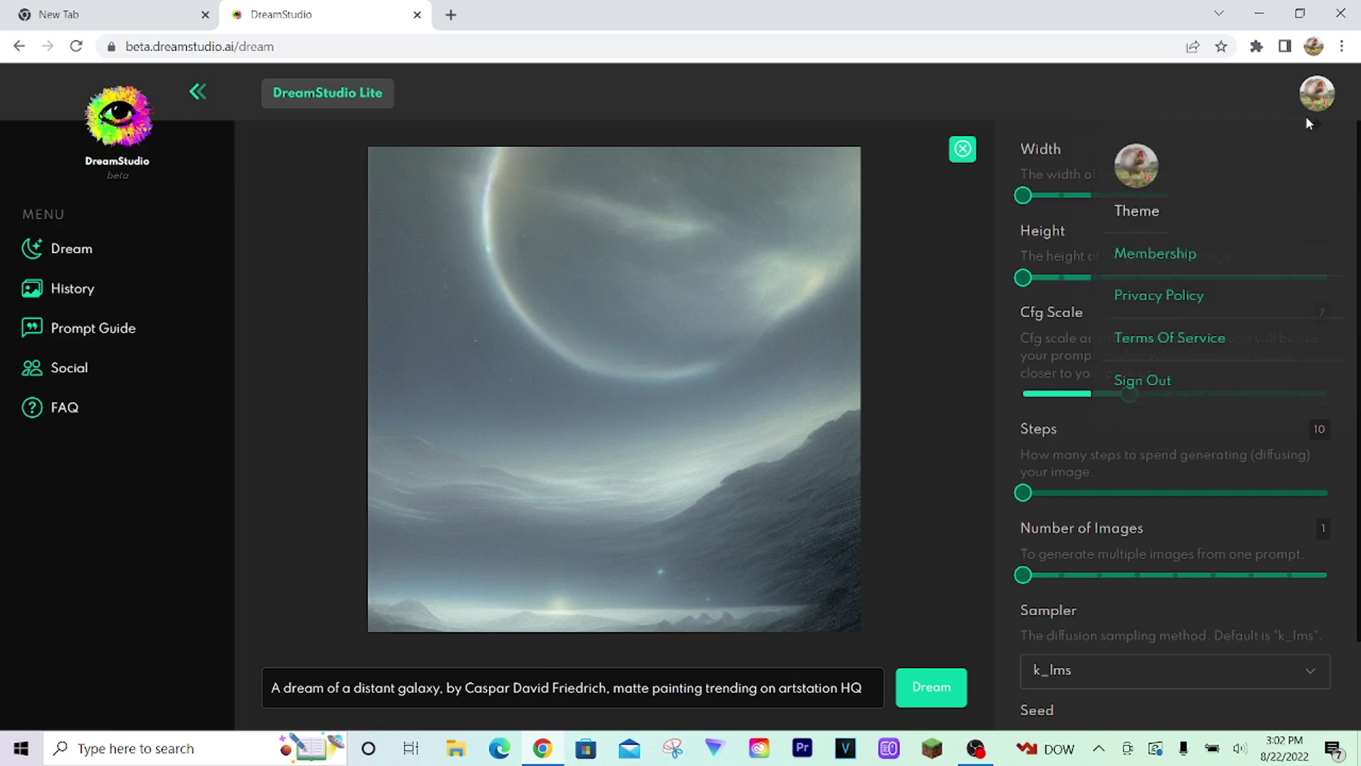
pyautogui.click(1241, 266)
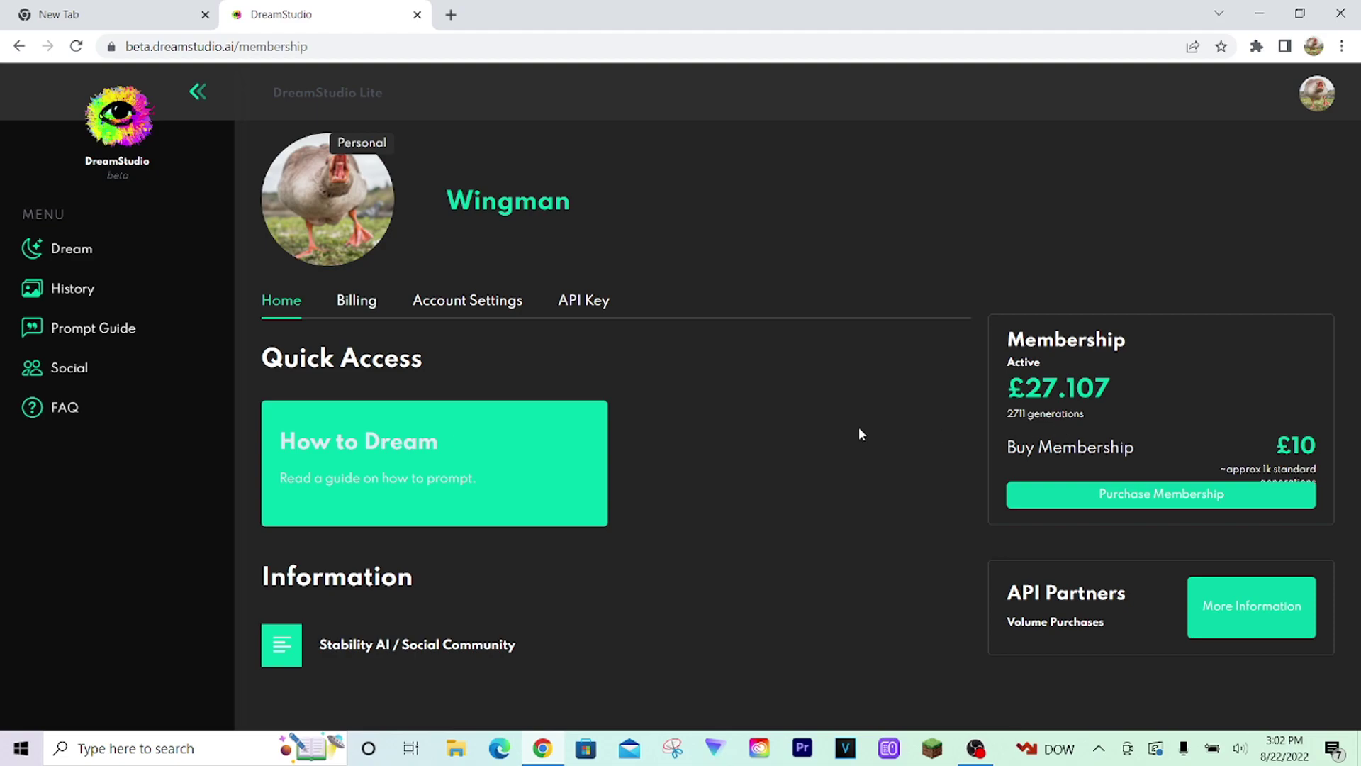
pyautogui.click(88, 248)
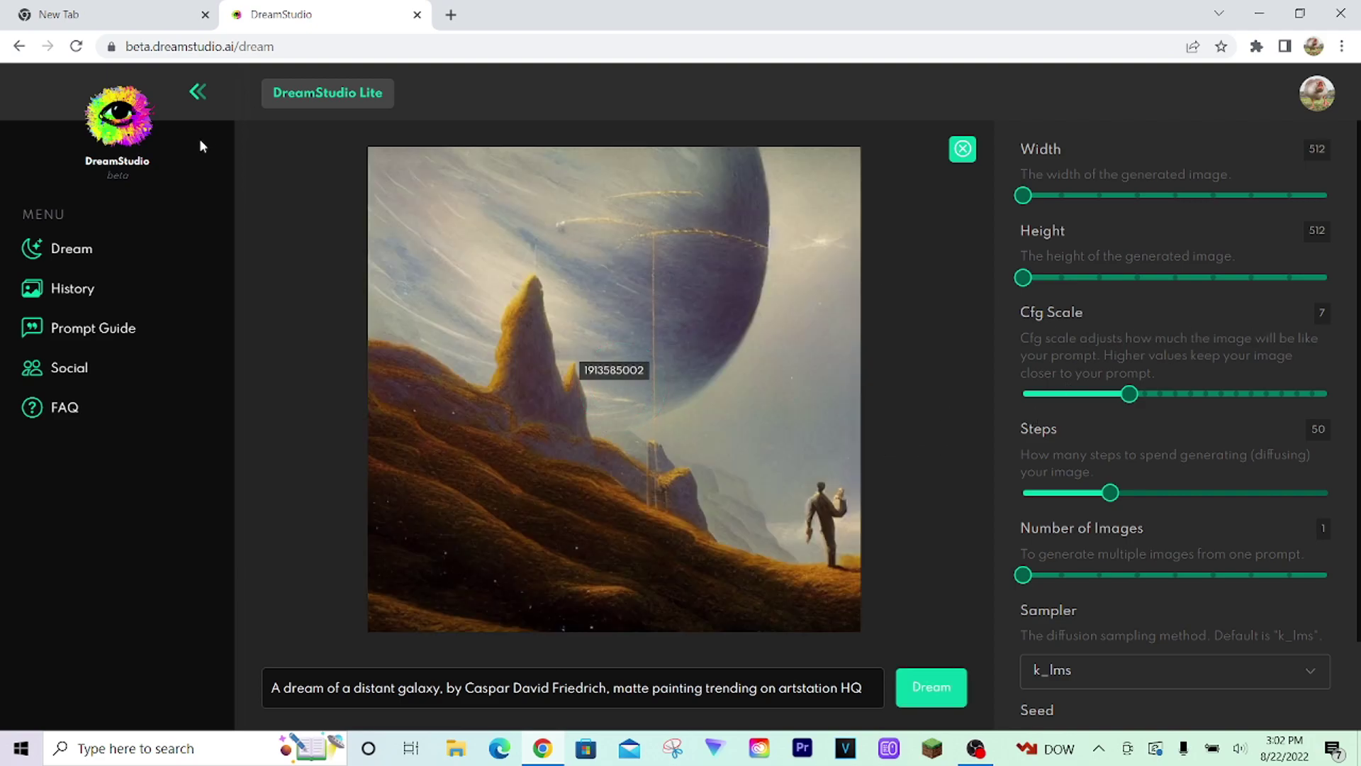
# Open the membership page to confirm £27.087 credit and 2709 generations left
pyautogui.moveTo(1316, 93)
pyautogui.click(1210, 266)
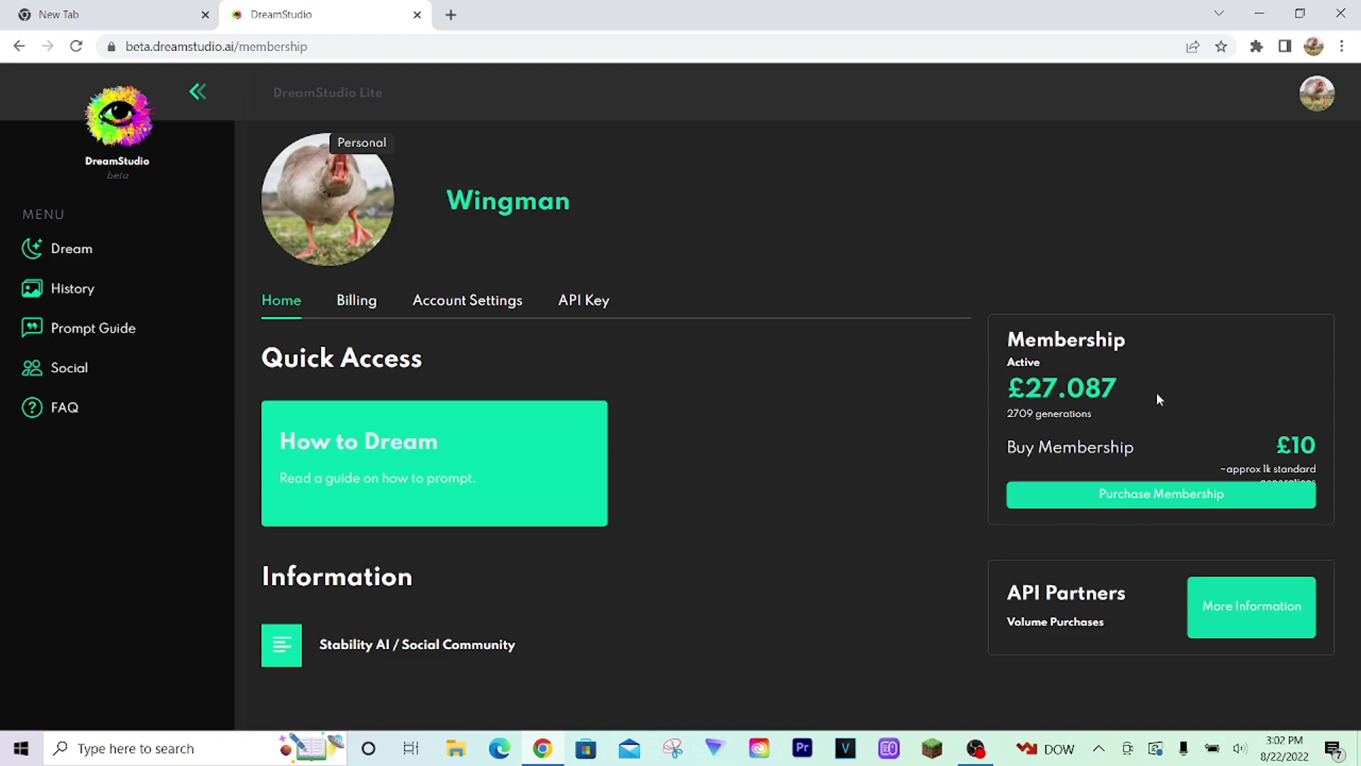
pyautogui.moveTo(1013, 422); pyautogui.dragTo(1095, 419)
pyautogui.click(1100, 419)
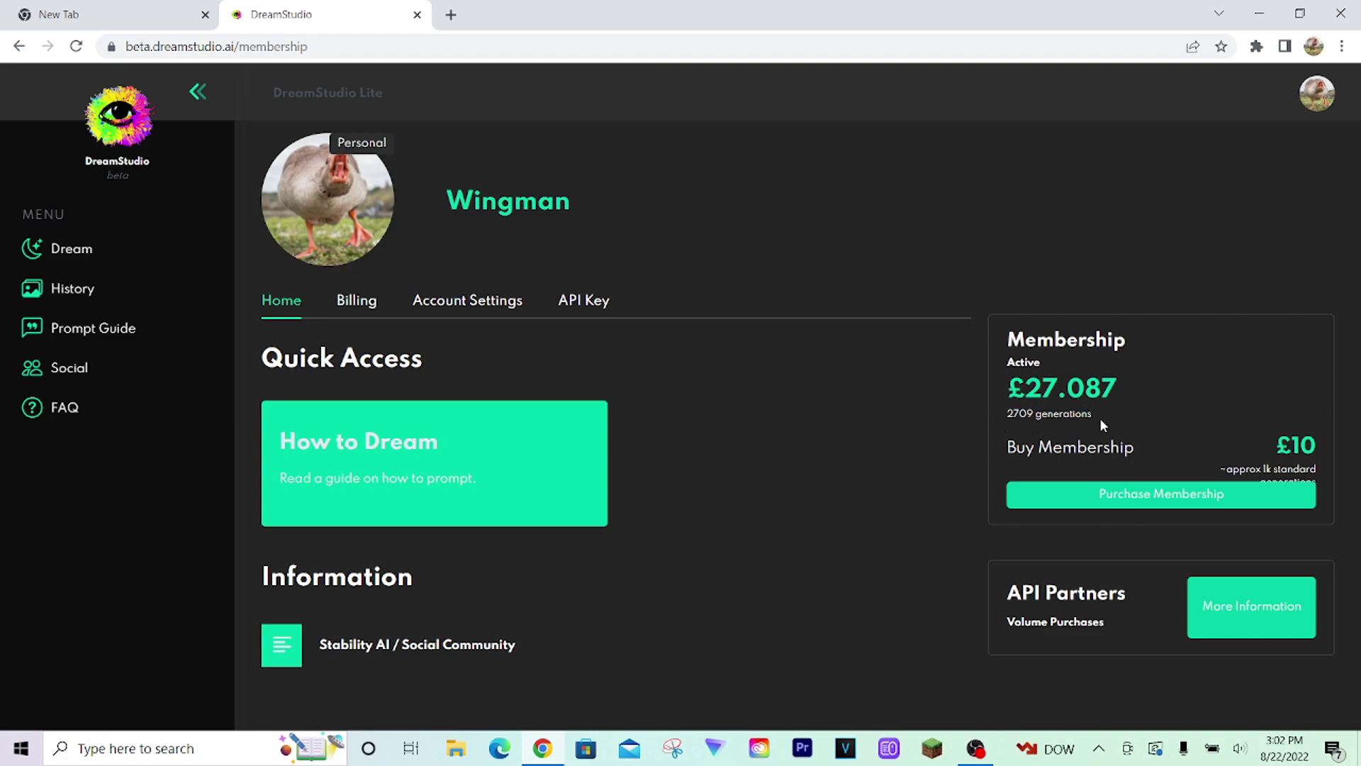